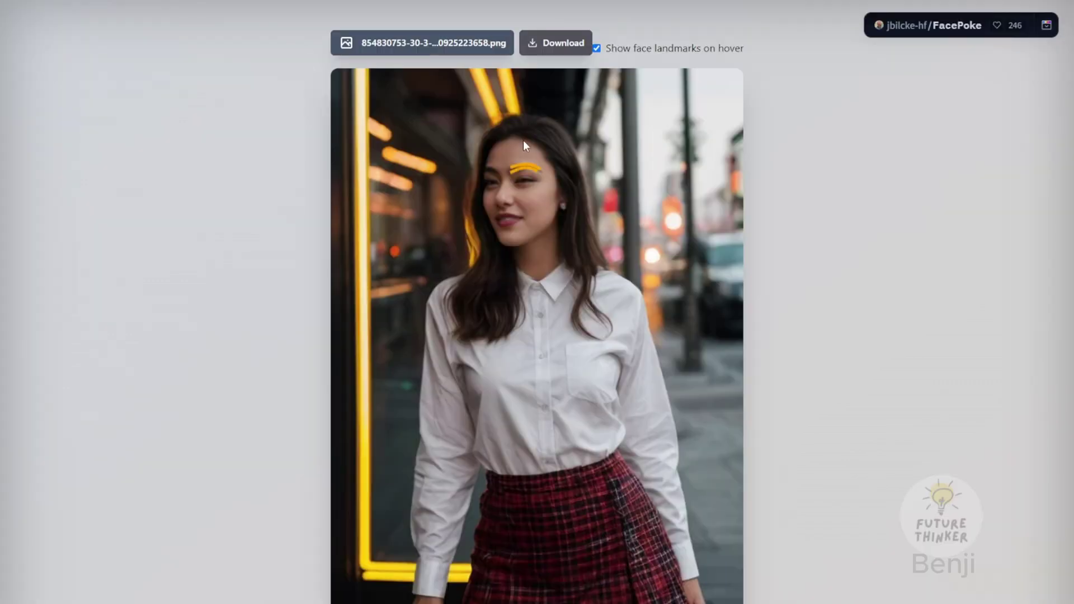
Step: Drag the woman's eye landmark down toward her cheek to squint the eye nearly shut
{"action": "left_click_drag", "start_coordinate": [511, 176], "coordinate": [526, 239]}
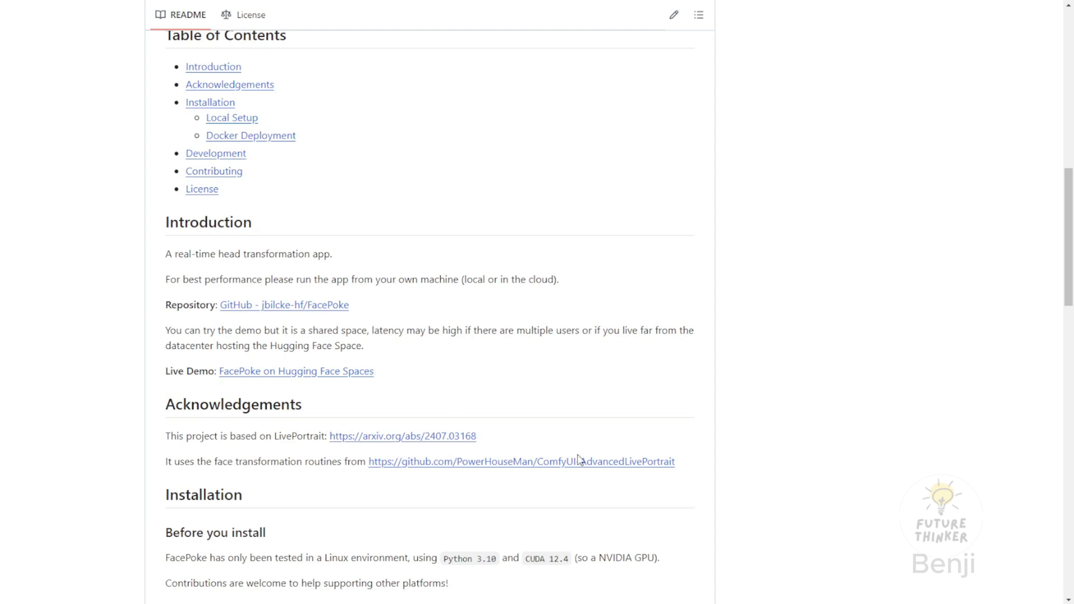
Step: Scroll to the README's Local Setup section and copy the FacePoke git clone command
{"action": "scroll", "coordinate": [623, 473], "scroll_direction": "down", "scroll_amount": 2}
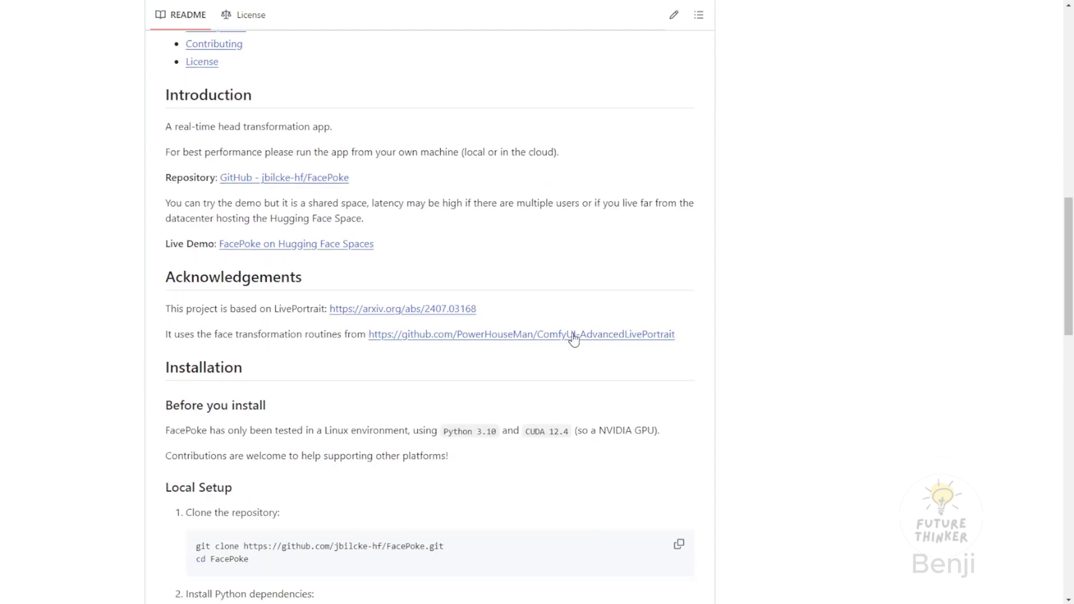
{"action": "scroll", "coordinate": [485, 360], "scroll_direction": "down", "scroll_amount": 5}
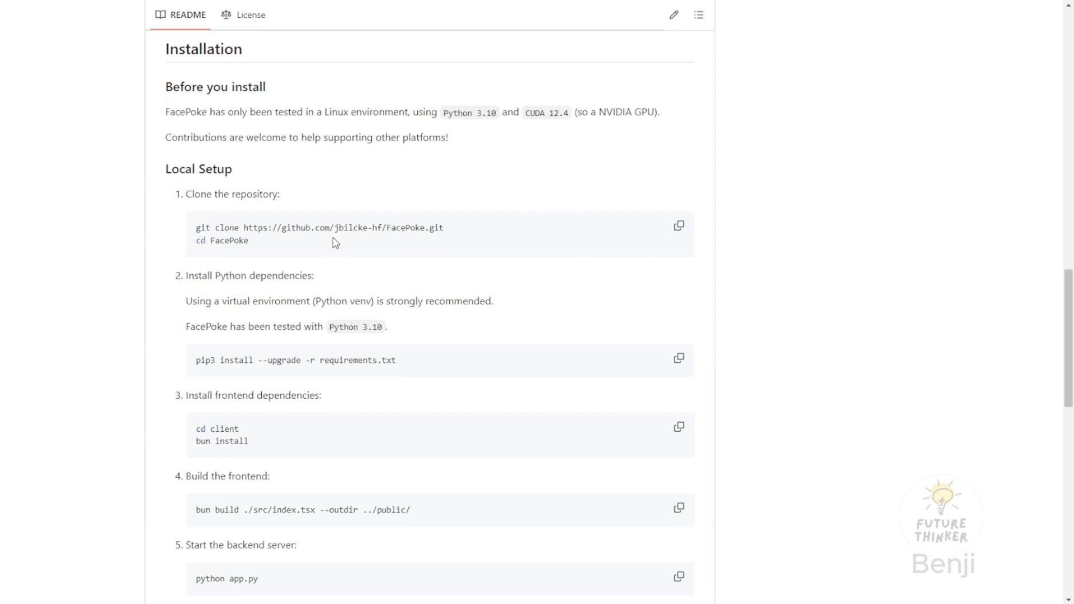
{"action": "left_click_drag", "start_coordinate": [449, 232], "coordinate": [202, 223]}
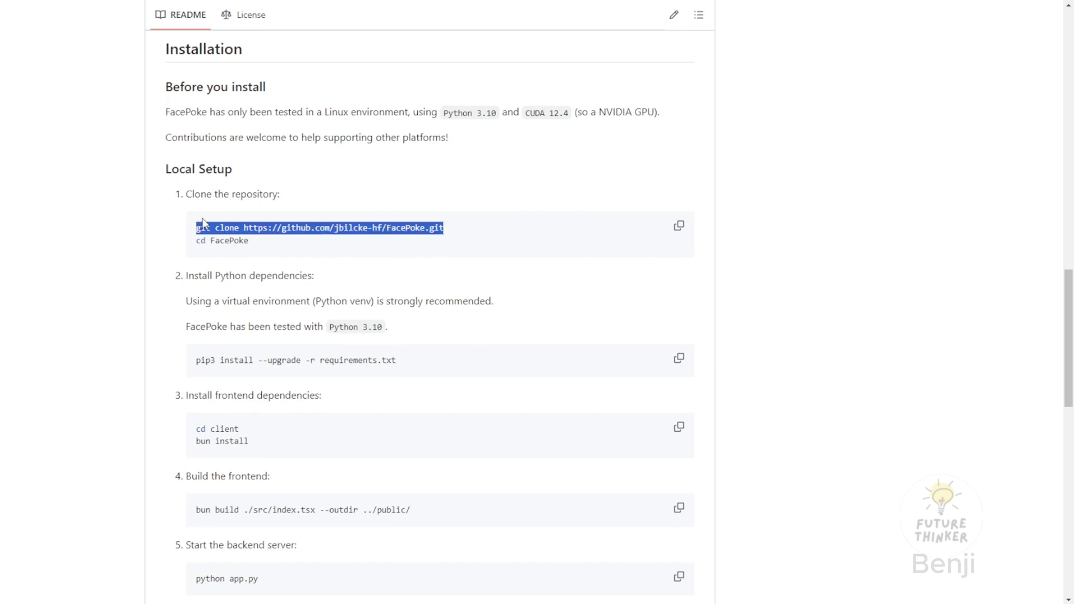
{"action": "left_click", "coordinate": [679, 227]}
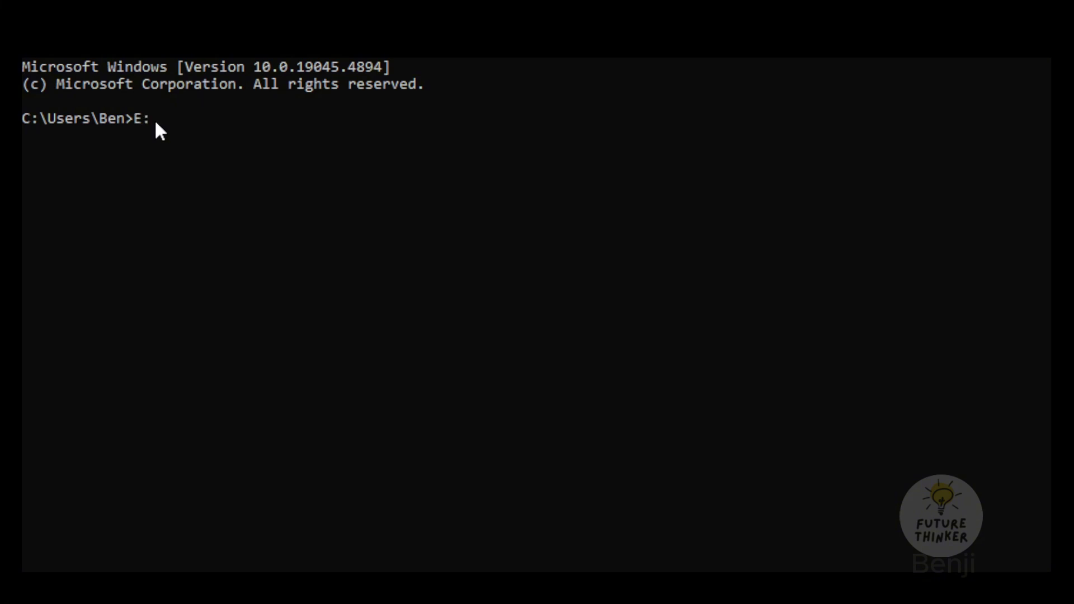
Step: Switch to drive E:, run the pasted git clone command, then cd into FacePoke
{"action": "key", "text": "Return"}
{"action": "right_click", "coordinate": [68, 153]}
{"action": "key", "text": "Return"}
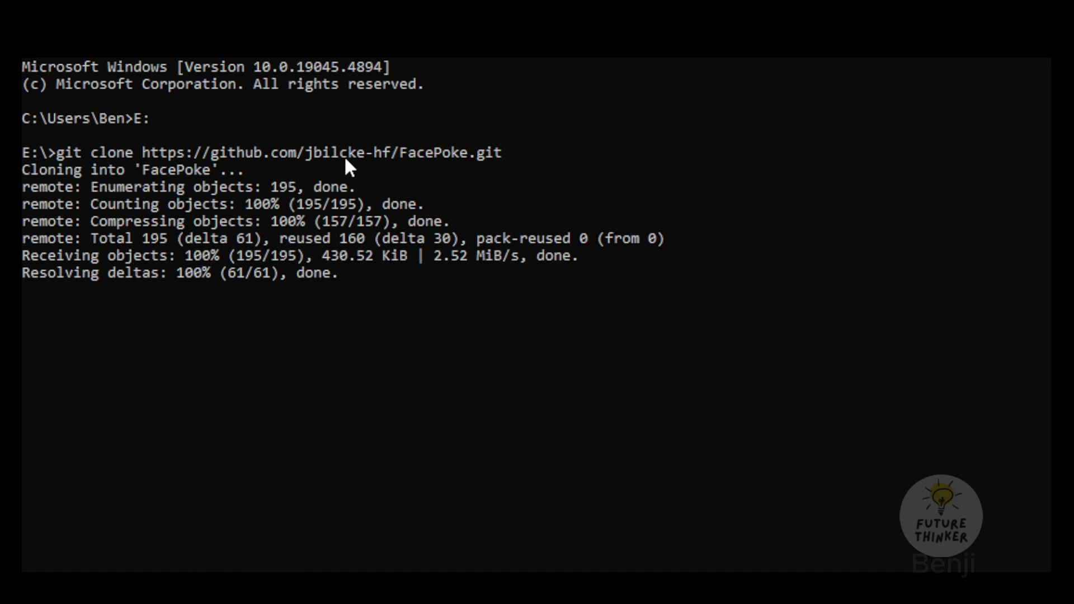
{"action": "type", "text": "cd FacePoke"}
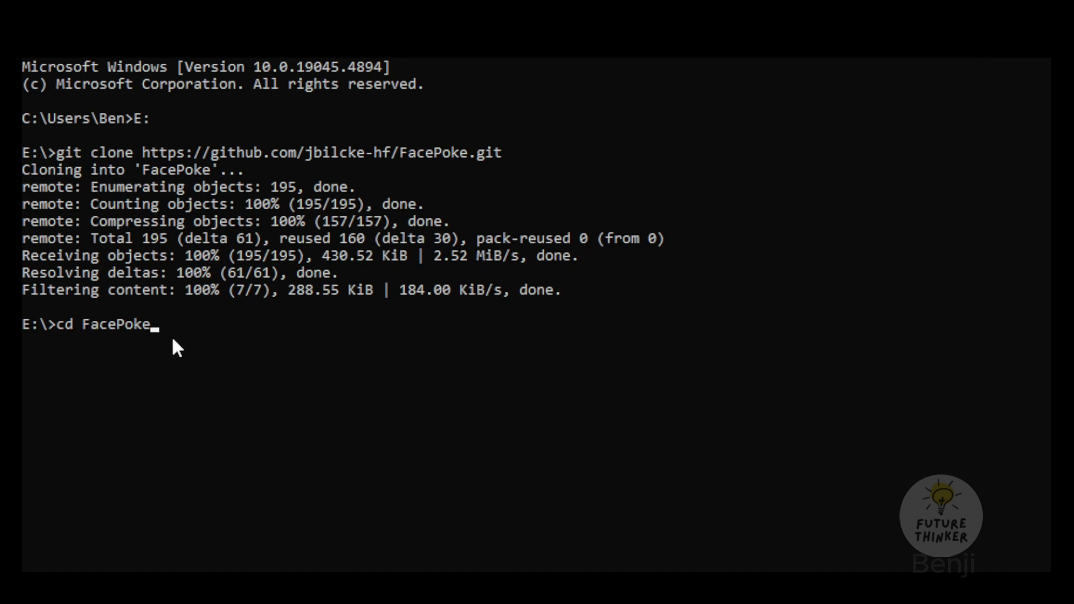
{"action": "key", "text": "Return"}
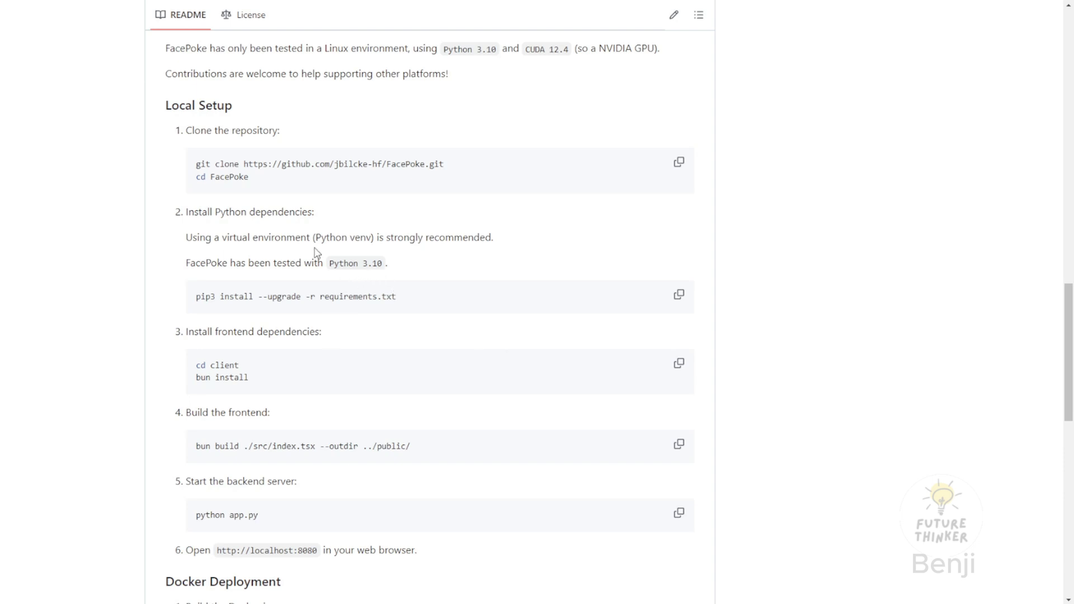
Step: Highlight the virtual-environment sentence in Local Setup step 2, then deselect it
{"action": "left_click_drag", "start_coordinate": [200, 238], "coordinate": [386, 242]}
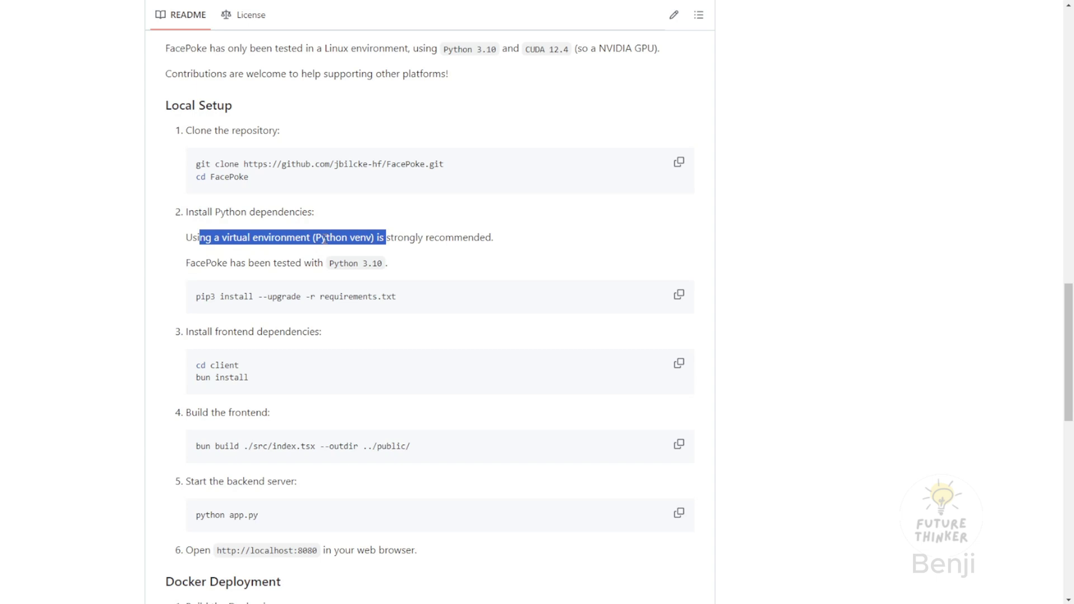
{"action": "left_click", "coordinate": [452, 250]}
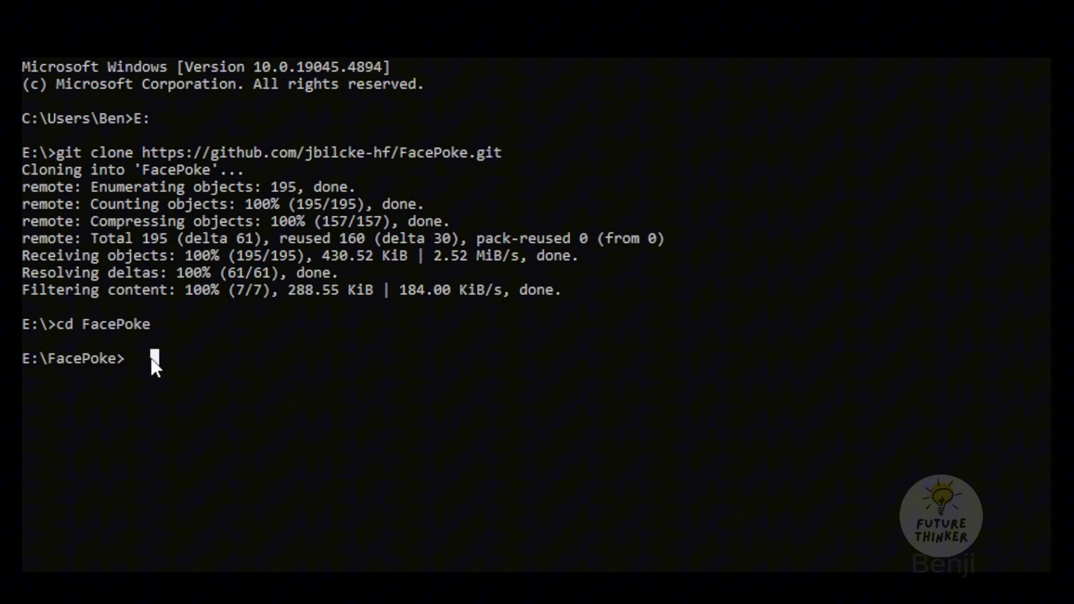
Step: Run conda create -n facepoke python=3.10 and answer y to install the packages
{"action": "key", "text": "BackSpace"}
{"action": "key", "text": "BackSpace"}
{"action": "key", "text": "BackSpace"}
{"action": "key", "text": "ctrl+v"}
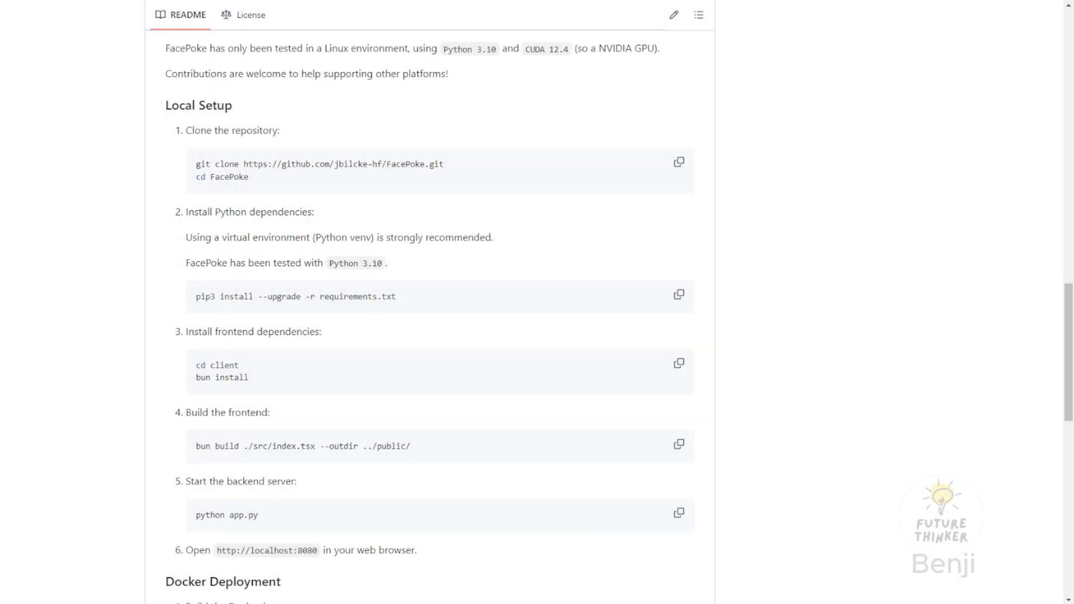
{"action": "left_click_drag", "start_coordinate": [398, 263], "coordinate": [329, 263]}
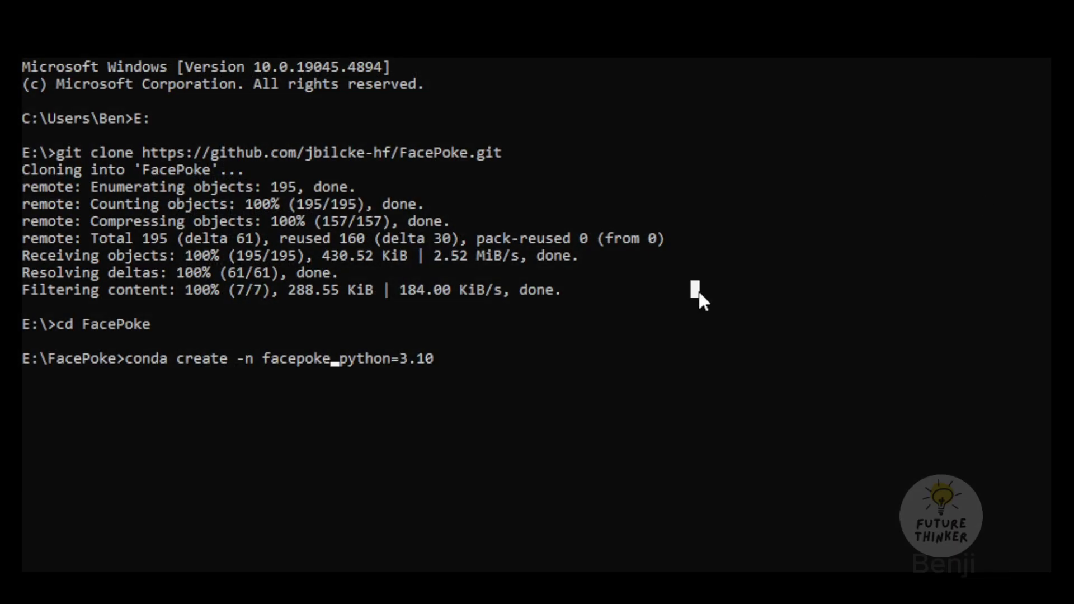
{"action": "key", "text": "Return"}
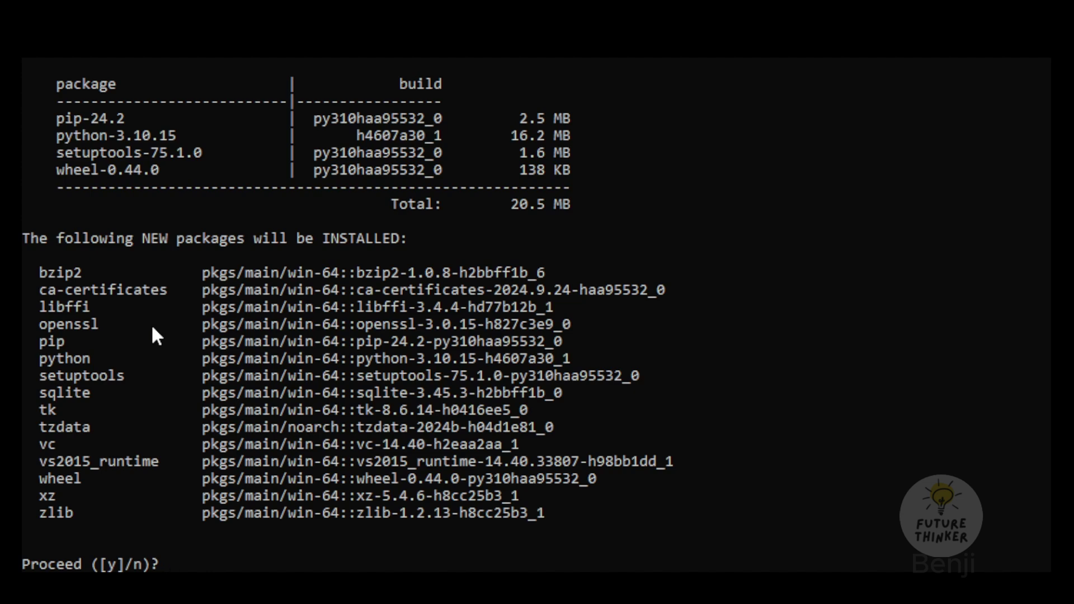
{"action": "type", "text": "y"}
{"action": "key", "text": "Return"}
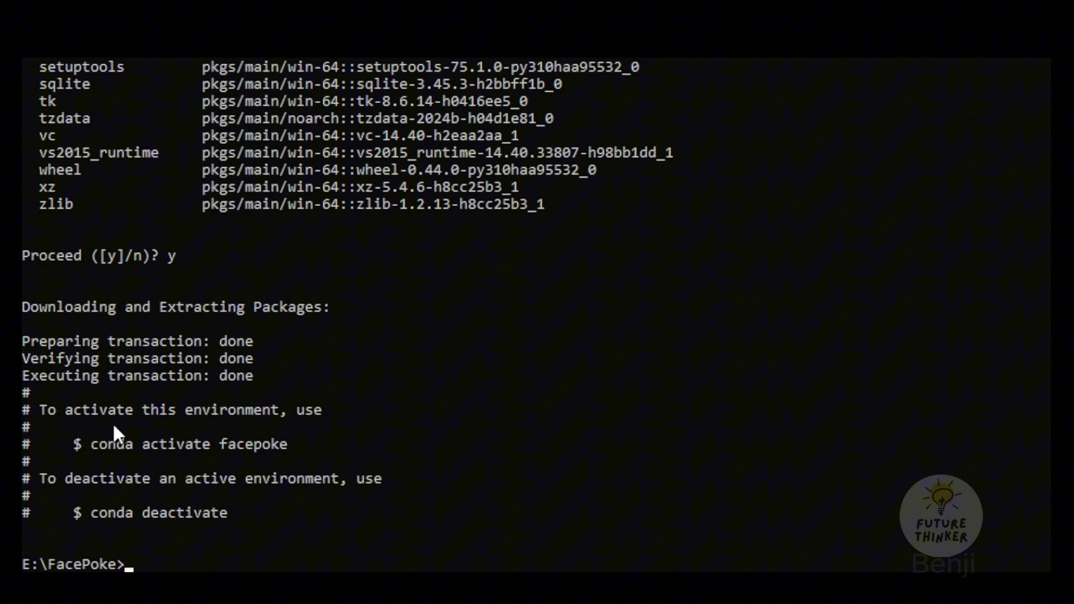
Step: Run conda activate facepoke and highlight the resulting (facepoke) prompt prefix
{"action": "key", "text": "ctrl+v"}
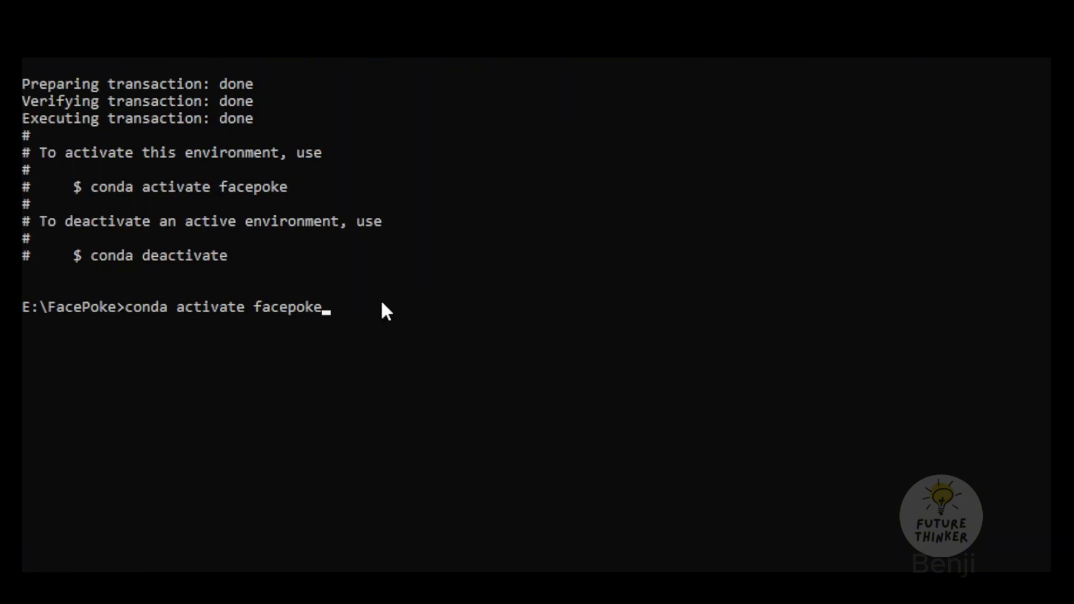
{"action": "key", "text": "Return"}
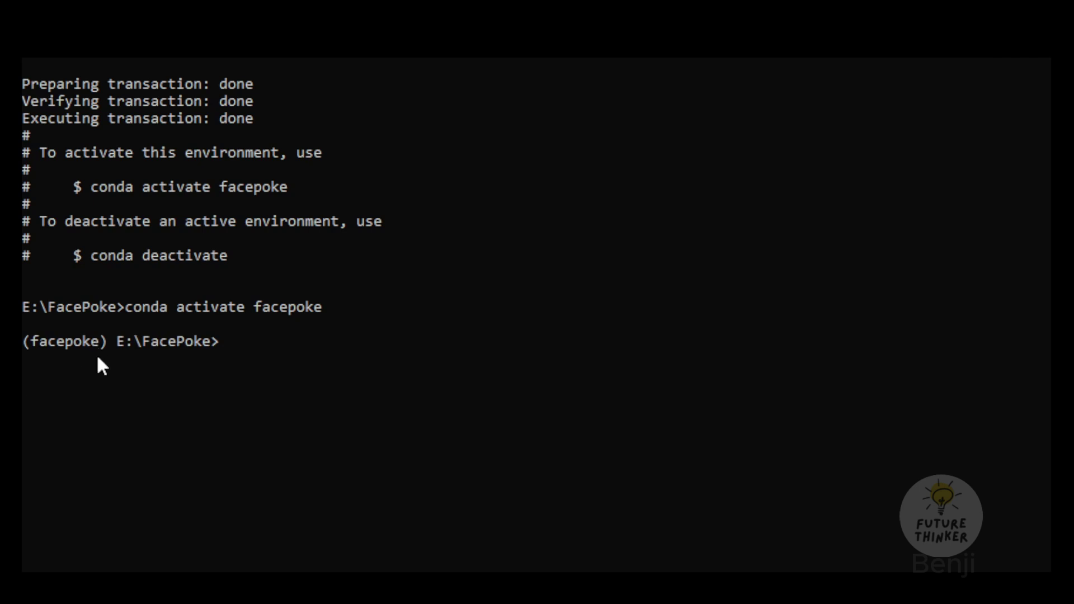
{"action": "left_click_drag", "start_coordinate": [102, 360], "coordinate": [32, 342]}
{"action": "left_click", "coordinate": [32, 341]}
{"action": "left_click", "coordinate": [114, 342]}
{"action": "left_click_drag", "start_coordinate": [114, 342], "coordinate": [28, 344]}
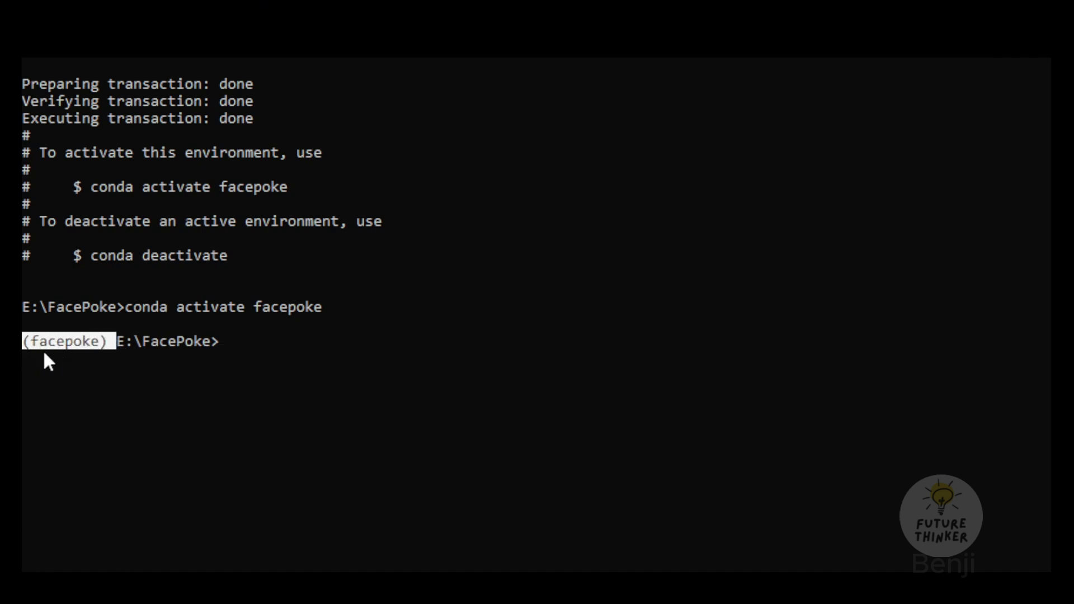
{"action": "right_click", "coordinate": [223, 340]}
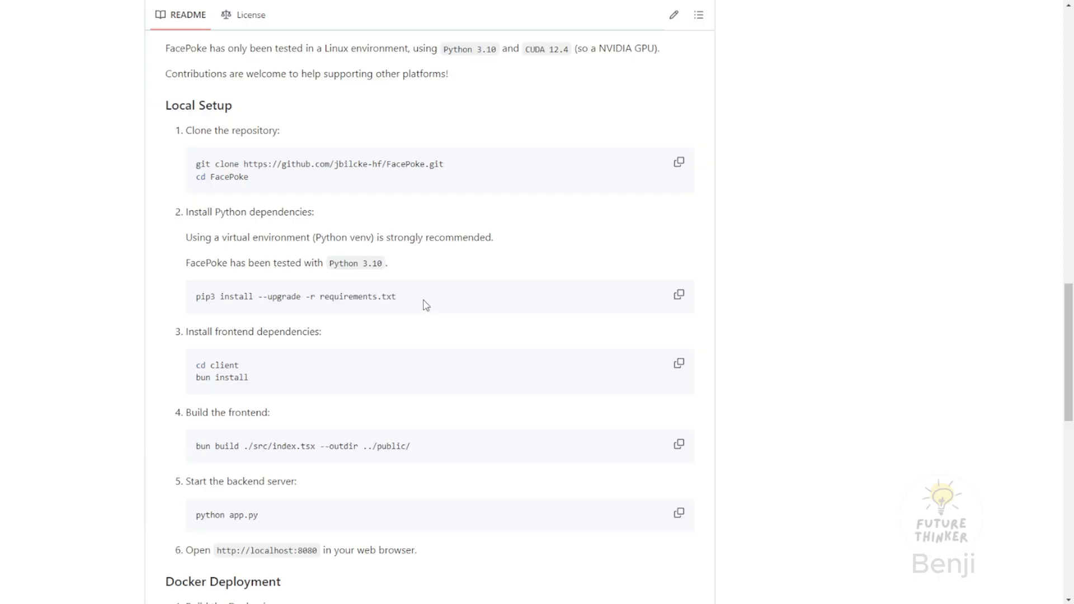
Step: Select the pip3 install --upgrade -r requirements.txt command in the README
{"action": "left_click_drag", "start_coordinate": [425, 304], "coordinate": [180, 302]}
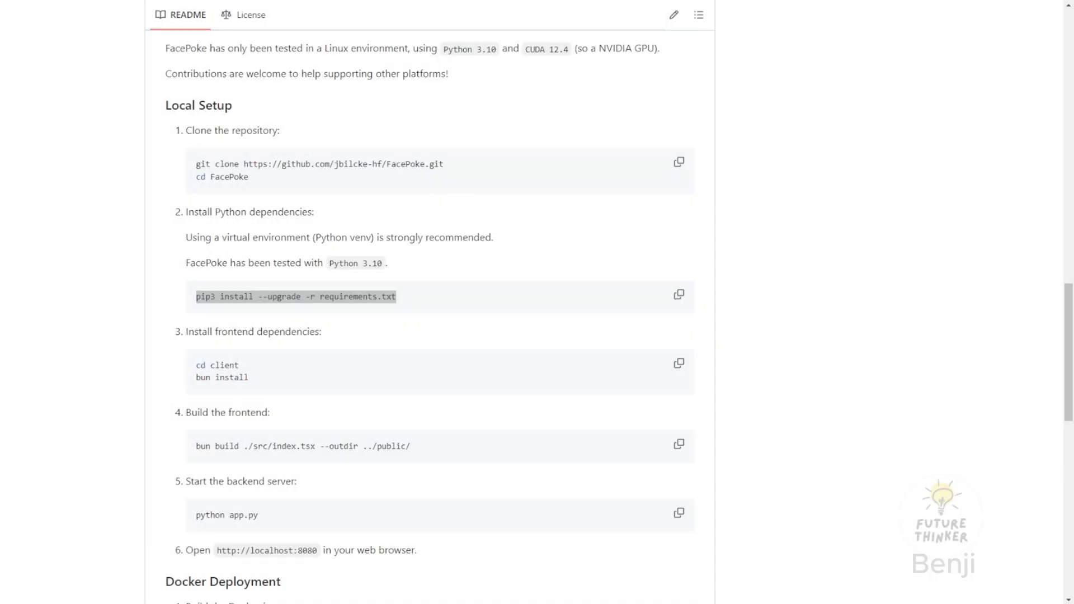
Step: Select the pip3 install line, then the word requirements, in the README
{"action": "triple_click", "coordinate": [335, 296]}
{"action": "left_click", "coordinate": [335, 299]}
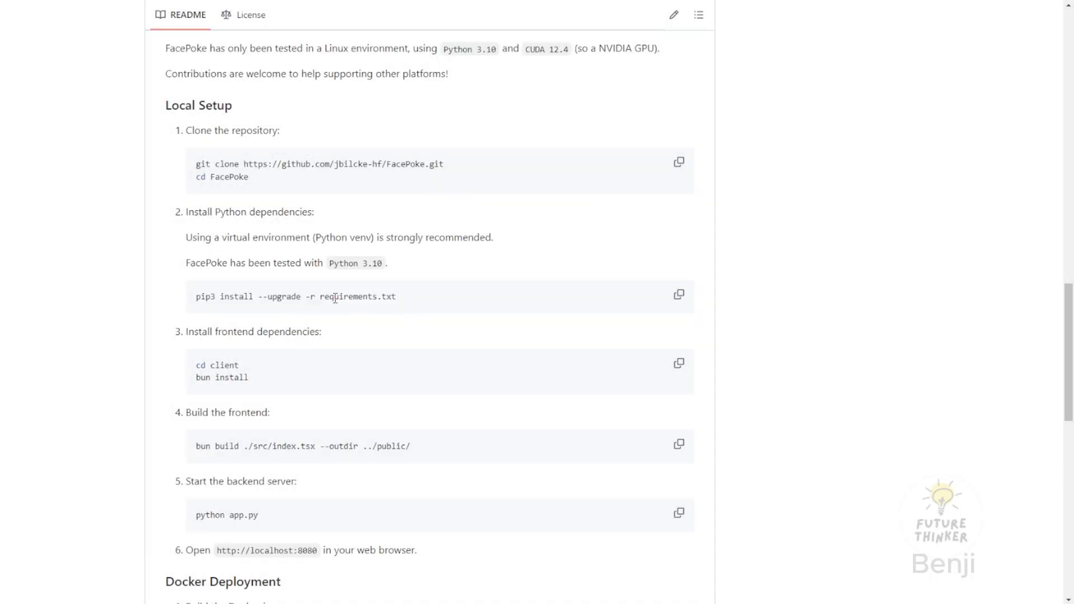
{"action": "double_click", "coordinate": [335, 298]}
{"action": "left_click", "coordinate": [403, 300]}
Step: Open requirements.txt and select lines 17–31, from torch to the LivePortrait libraries
{"action": "scroll", "coordinate": [400, 302], "scroll_direction": "up", "scroll_amount": 5}
{"action": "middle_click", "coordinate": [455, 330]}
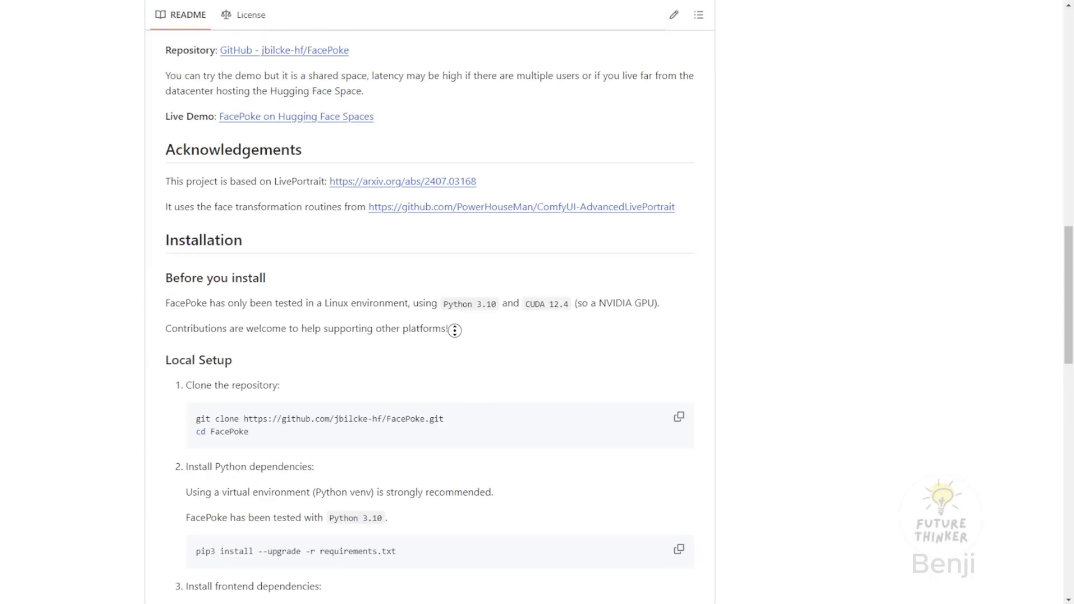
{"action": "scroll", "coordinate": [454, 330], "scroll_direction": "up", "scroll_amount": 15}
{"action": "scroll", "coordinate": [455, 330], "scroll_direction": "down", "scroll_amount": 4}
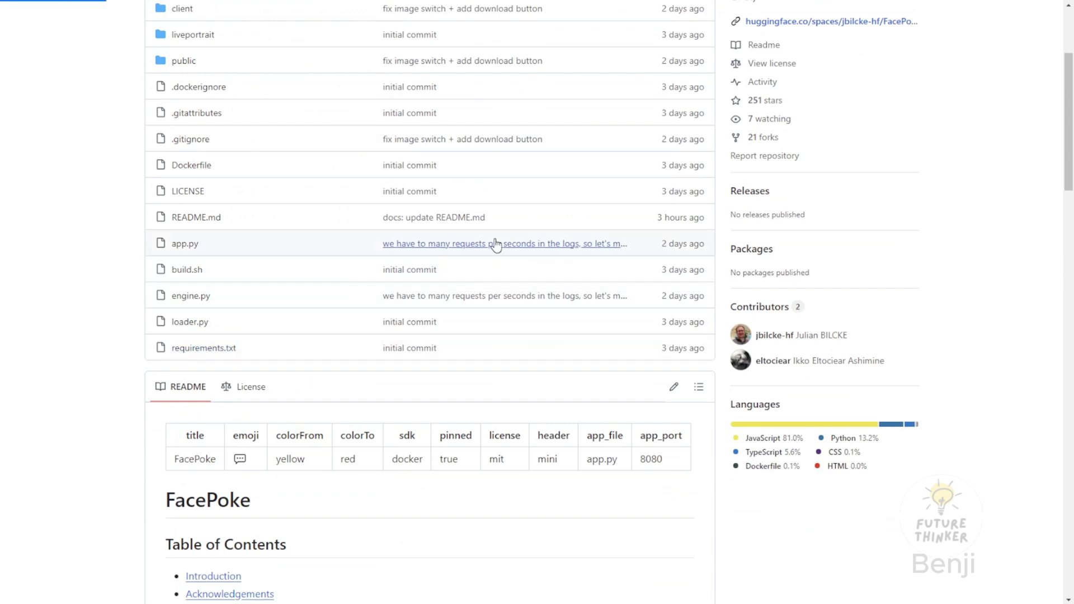
{"action": "scroll", "coordinate": [151, 245], "scroll_direction": "down", "scroll_amount": 3}
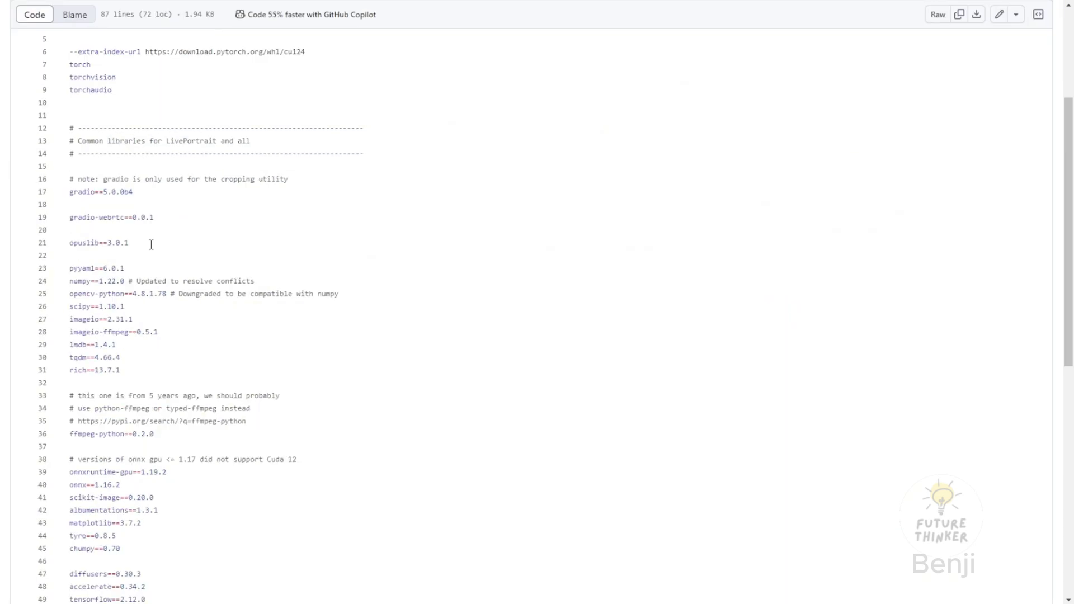
{"action": "scroll", "coordinate": [151, 244], "scroll_direction": "down", "scroll_amount": 1}
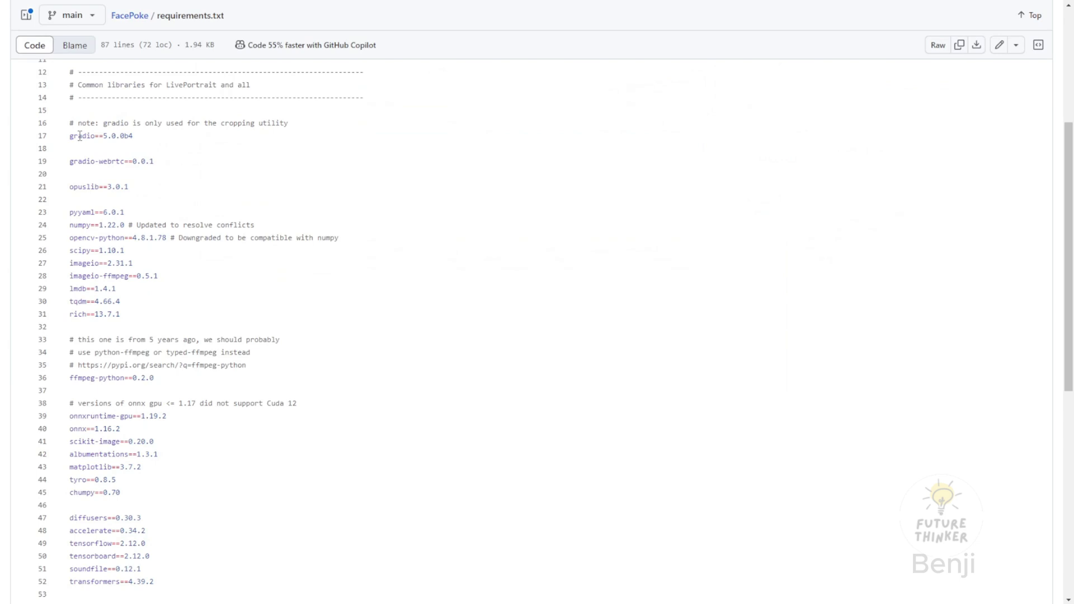
{"action": "left_click_drag", "start_coordinate": [80, 136], "coordinate": [120, 314]}
{"action": "left_click", "coordinate": [133, 313]}
{"action": "key", "text": "Home"}
{"action": "left_click", "coordinate": [121, 315]}
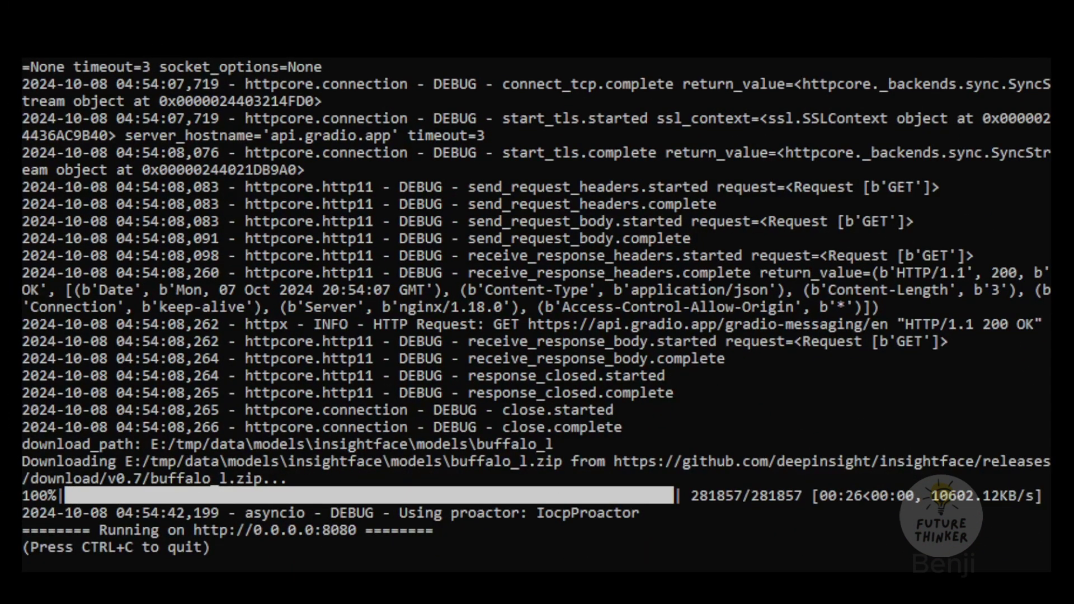
{"action": "scroll", "coordinate": [536, 308], "scroll_direction": "down", "scroll_amount": 2}
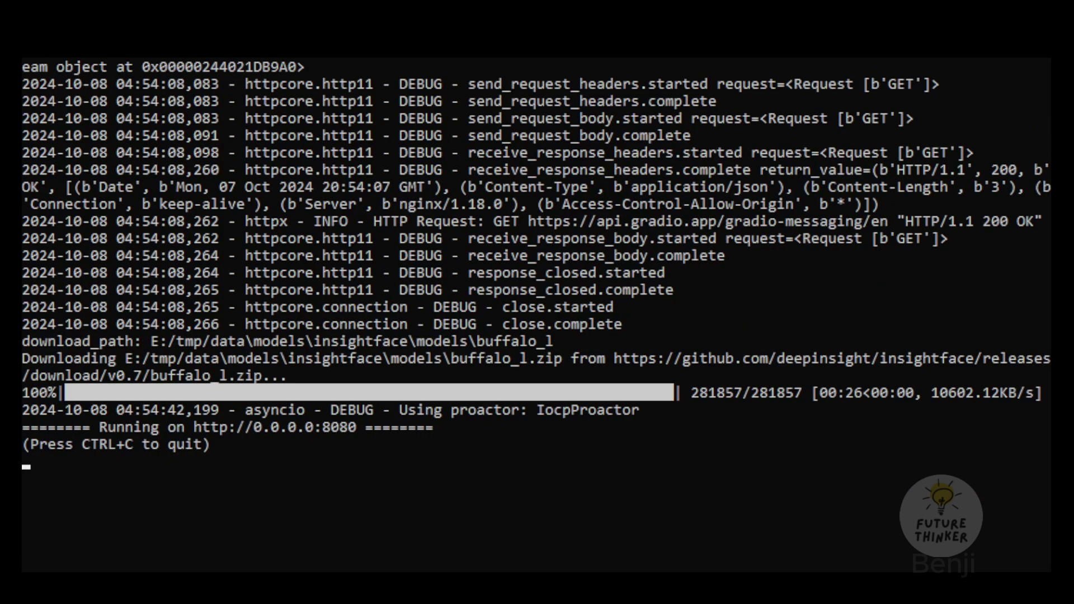
{"action": "scroll", "coordinate": [537, 313], "scroll_direction": "up", "scroll_amount": 1}
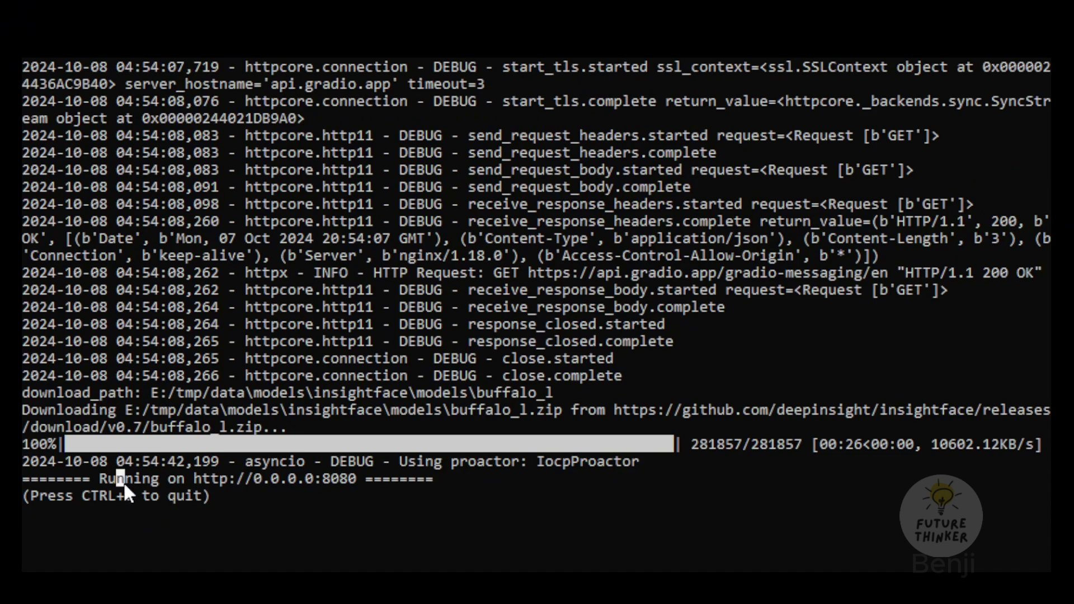
{"action": "left_click", "coordinate": [197, 478]}
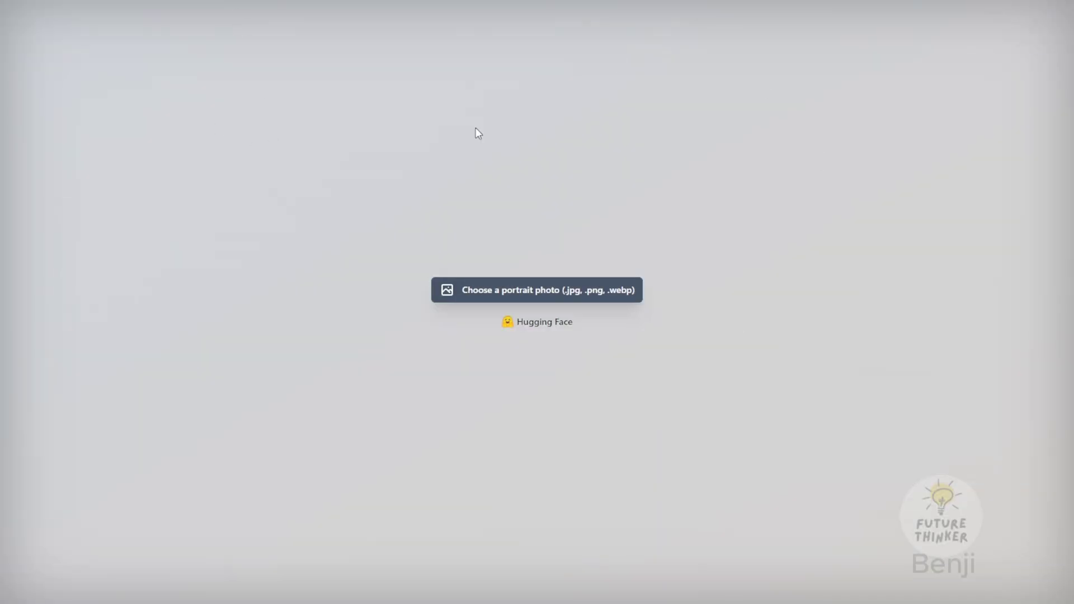
Step: Exit fullscreen and compare the page's 127.0.0.1 host with port 8080 in the server line
{"action": "key", "text": "F11"}
{"action": "left_click_drag", "start_coordinate": [123, 15], "coordinate": [182, 16]}
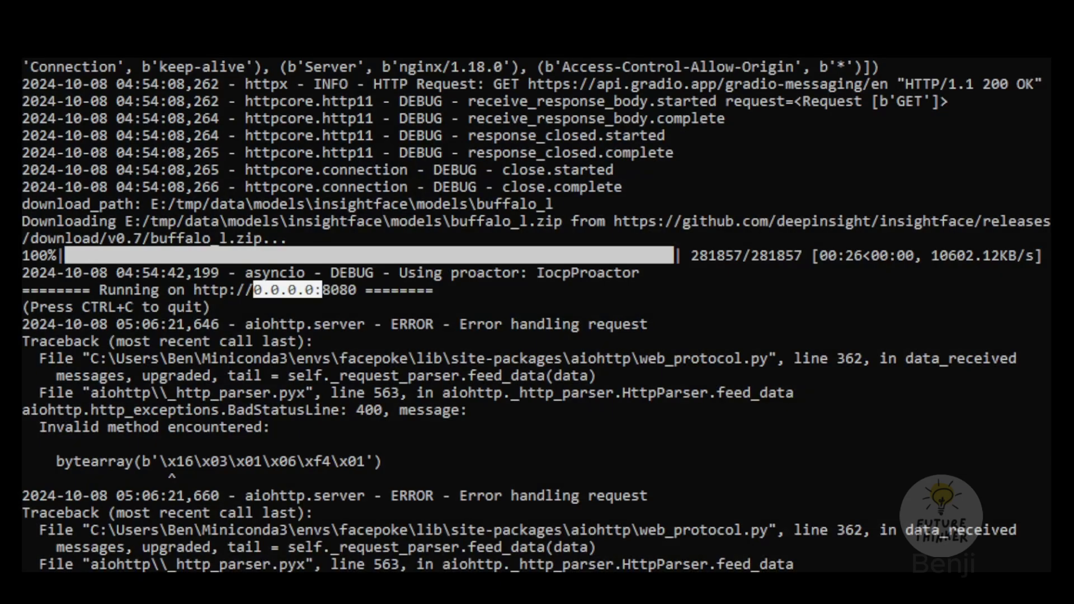
{"action": "left_click_drag", "start_coordinate": [368, 291], "coordinate": [323, 294]}
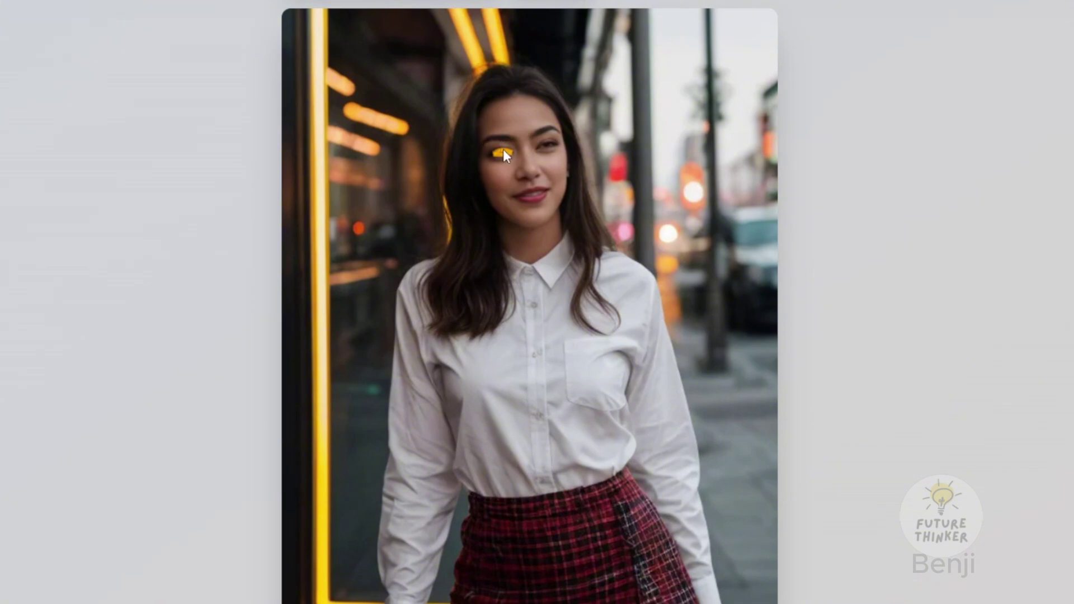
Step: Drag the woman's eye landmark upward to shift her gaze and raise the eyebrows
{"action": "left_click_drag", "start_coordinate": [498, 130], "coordinate": [450, 82]}
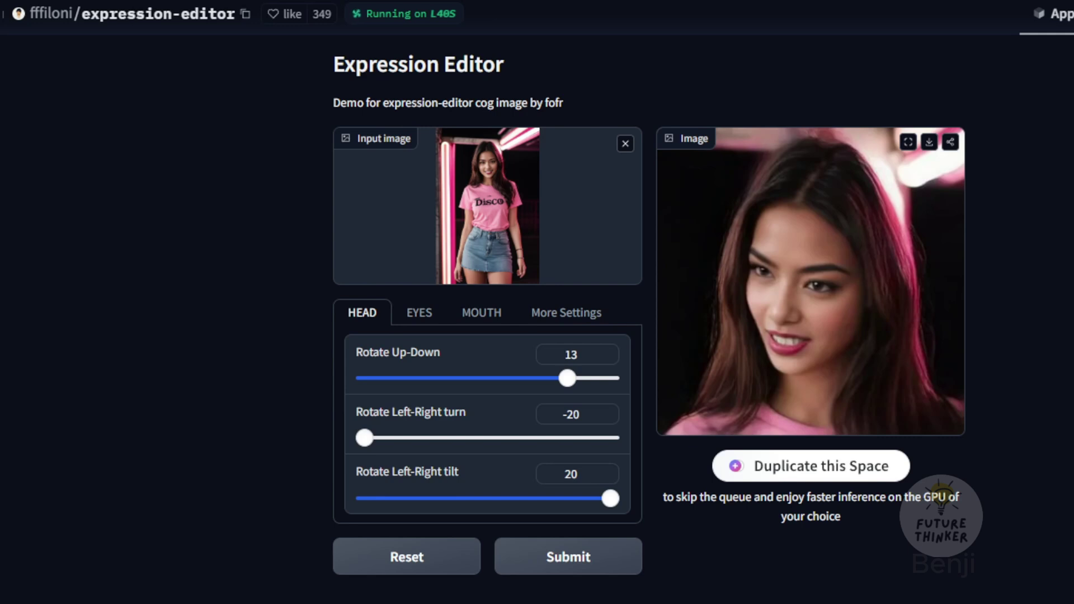
Step: Lower Rotate Up-Down to 0.6, keeping turn -20 and tilt 20, and regenerate the portrait
{"action": "left_click_drag", "start_coordinate": [567, 379], "coordinate": [491, 379]}
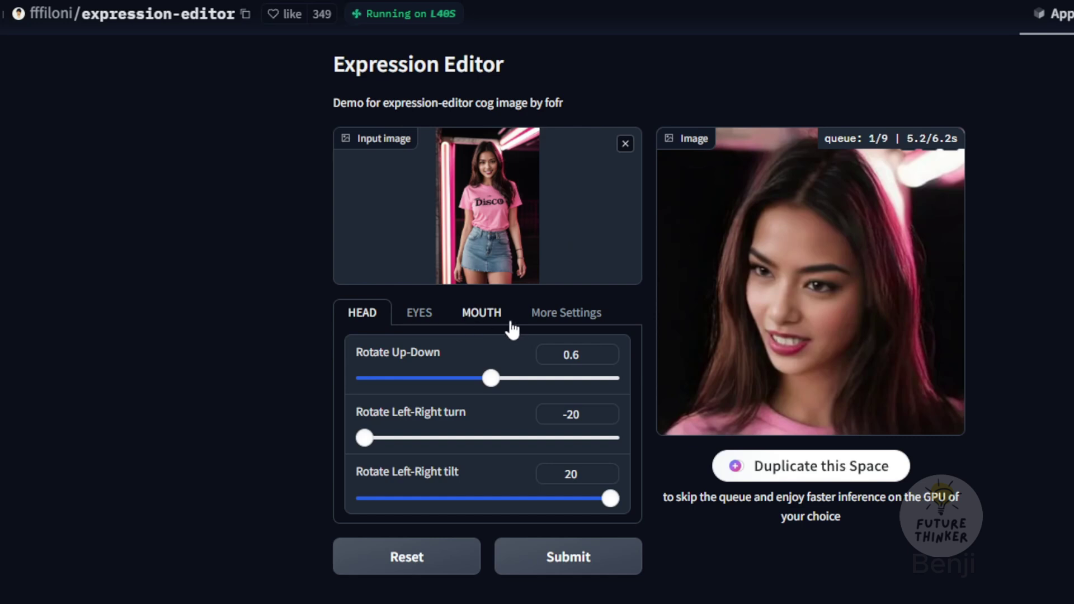
Step: Review the EYES and MOUTH slider controls, then return to the HEAD rotation controls
{"action": "left_click", "coordinate": [420, 312]}
{"action": "left_click", "coordinate": [481, 314]}
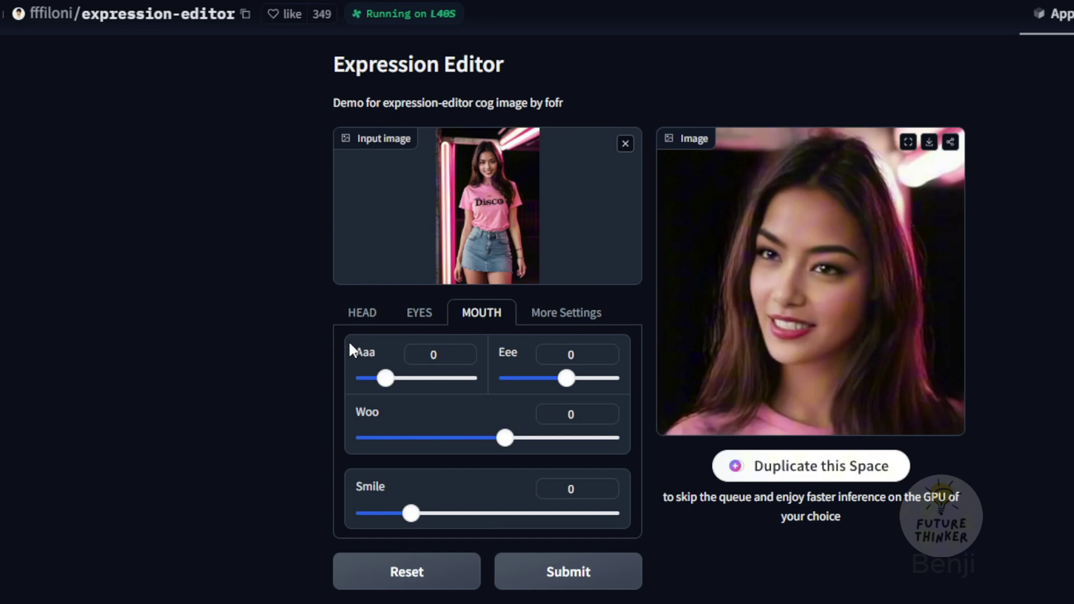
{"action": "left_click", "coordinate": [414, 324]}
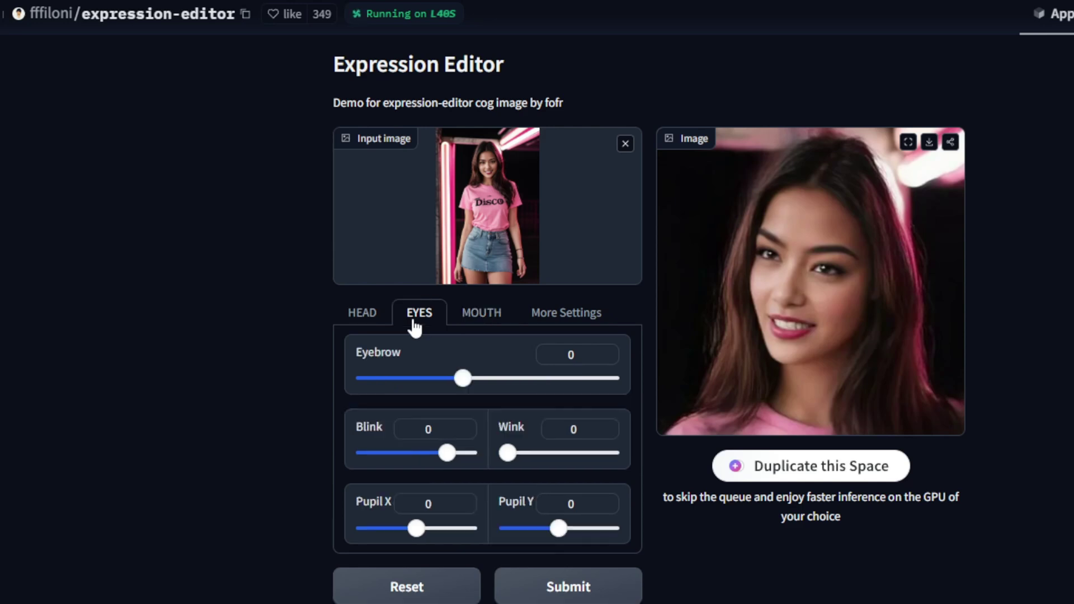
{"action": "left_click", "coordinate": [362, 313]}
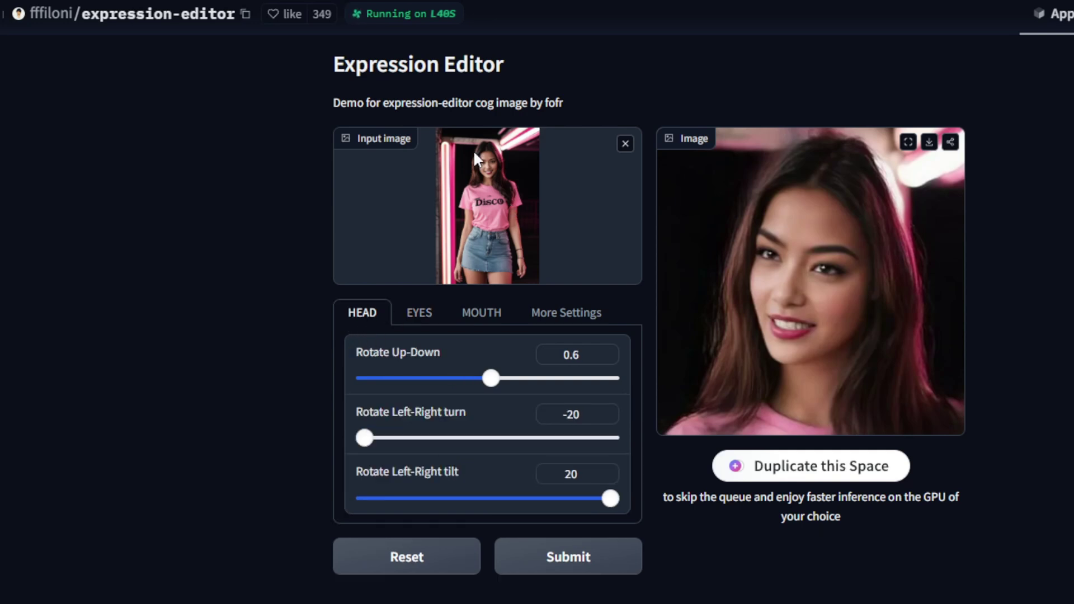